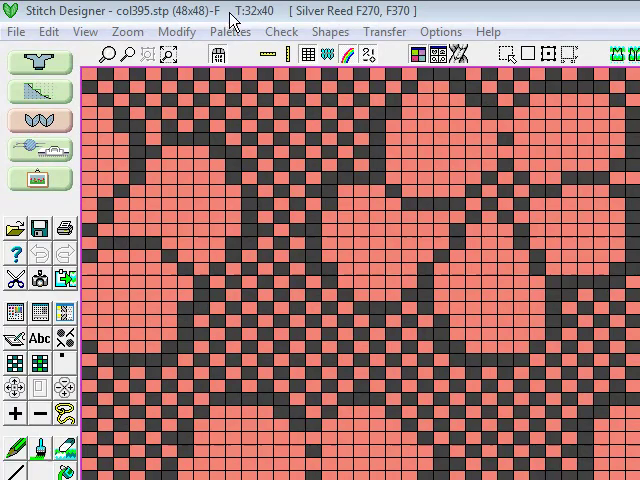
# Choose the Brother KH950i machine with F Fair Isle as the method of knitting
pyautogui.click(446, 33)
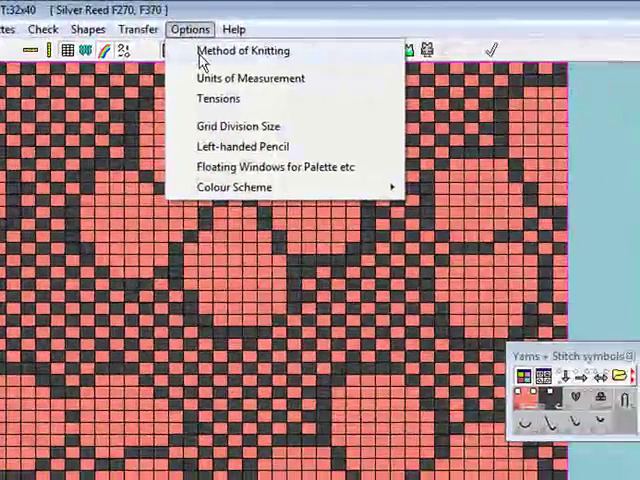
pyautogui.click(270, 52)
pyautogui.click(569, 352)
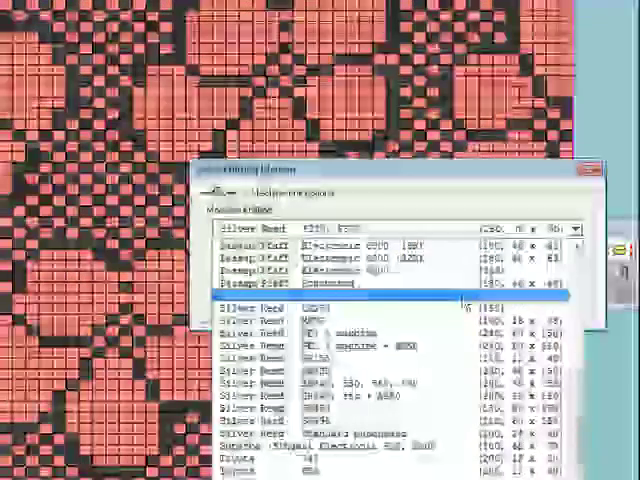
pyautogui.scroll(3, 462, 305)
pyautogui.scroll(2, 462, 303)
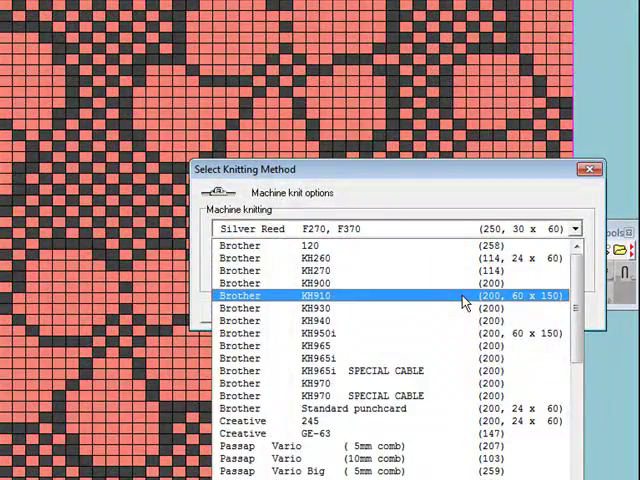
pyautogui.click(430, 335)
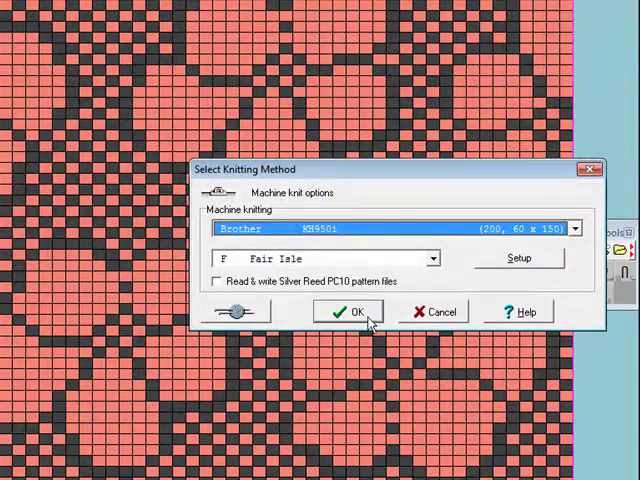
pyautogui.click(367, 318)
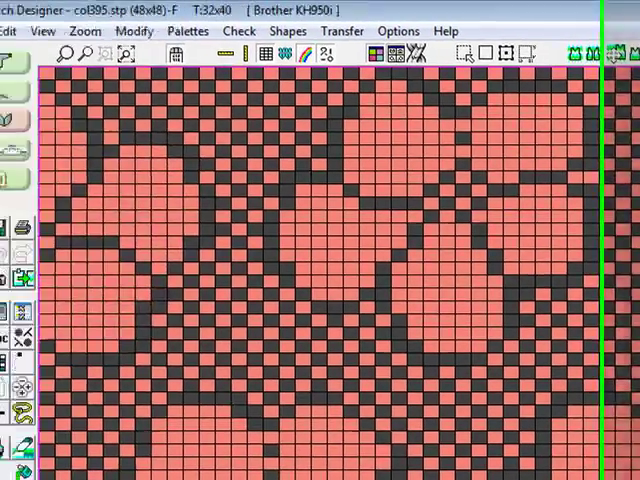
# Save the col395 pattern with its new KH950i machine setting
pyautogui.click(17, 31)
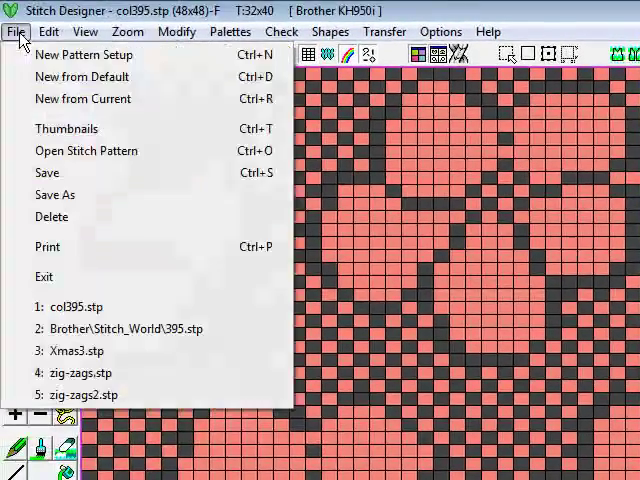
pyautogui.click(52, 181)
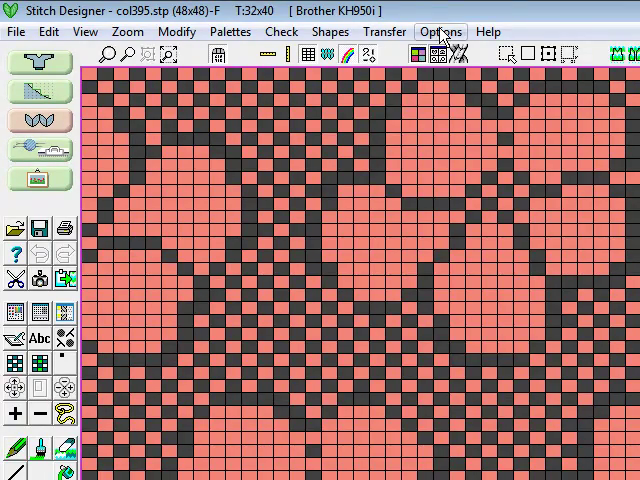
# Overlay the FRONT piece of the Child's sleeveless shape file in green on the flower chart
pyautogui.click(345, 36)
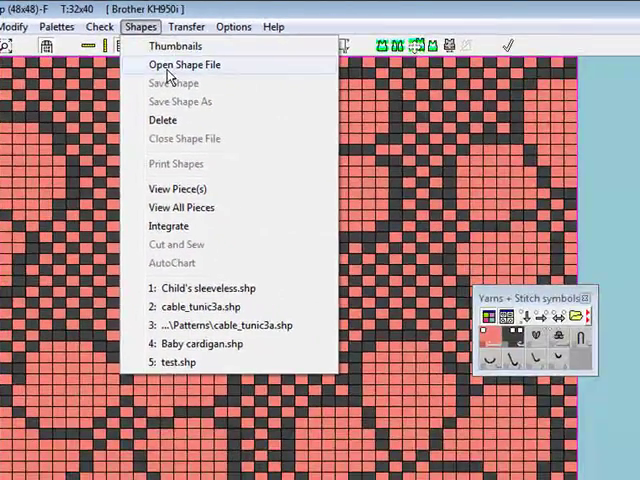
pyautogui.click(168, 68)
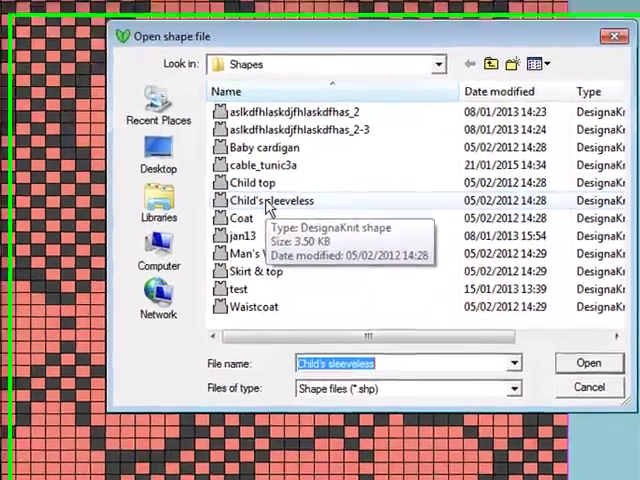
pyautogui.click(307, 271)
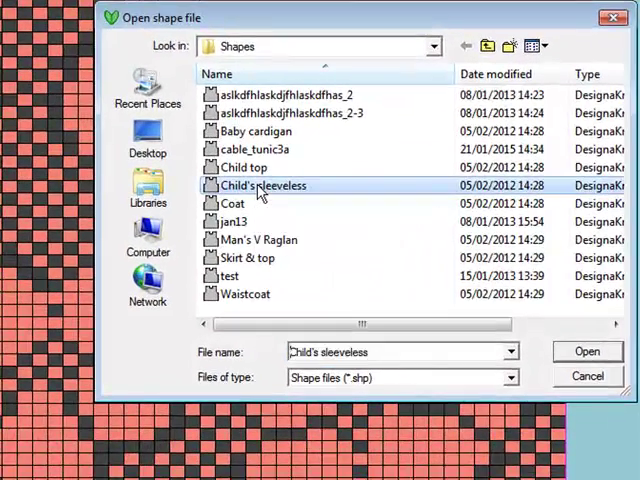
pyautogui.click(603, 358)
pyautogui.click(344, 143)
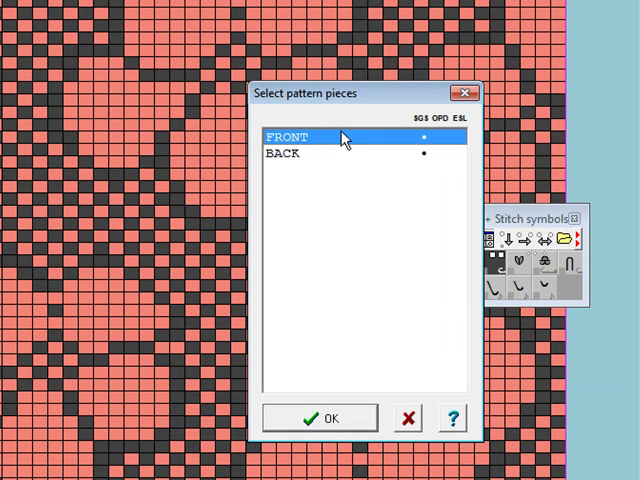
pyautogui.click(338, 420)
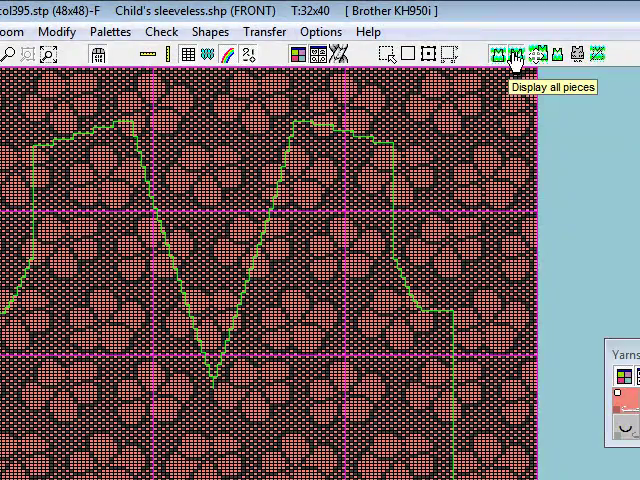
# Reload the FRONT piece and drag its outline right into position over the flowers
pyautogui.click(515, 58)
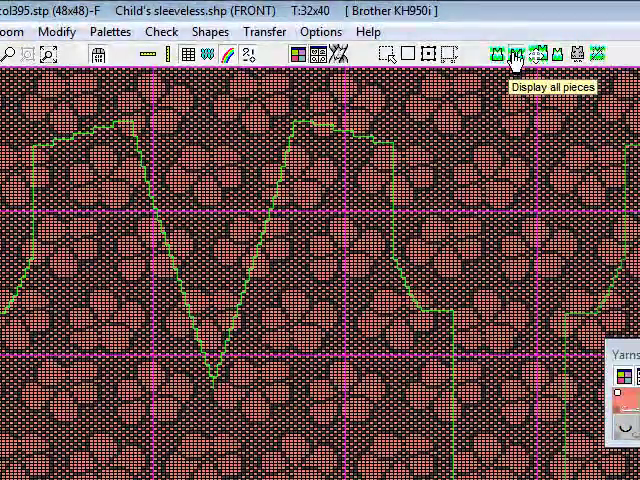
pyautogui.click(515, 58)
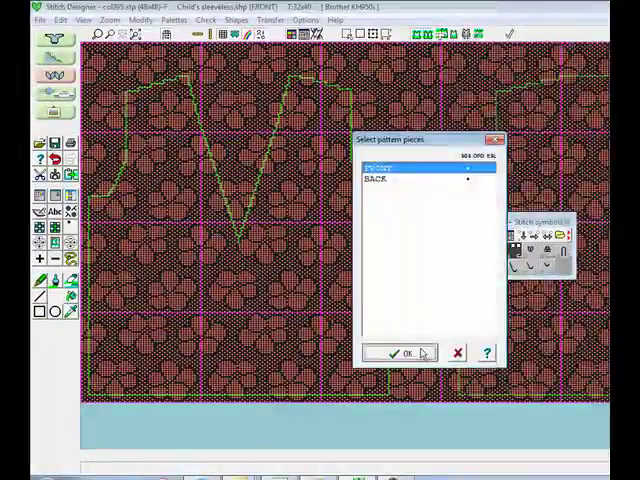
pyautogui.click(423, 352)
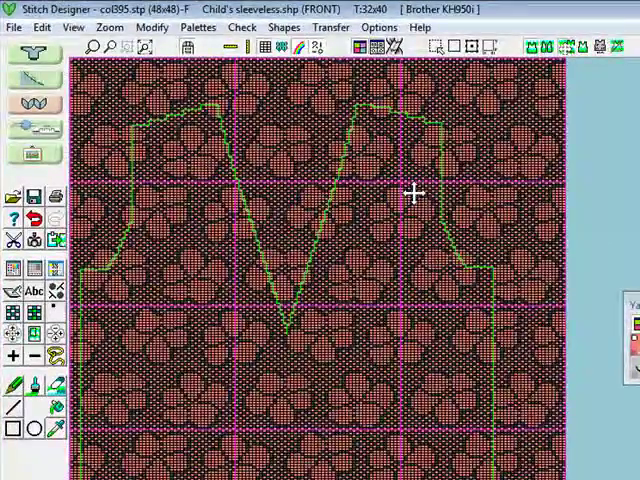
pyautogui.moveTo(414, 193)
pyautogui.mouseDown()
pyautogui.moveTo(472, 177)
pyautogui.moveTo(444, 174)
pyautogui.moveTo(440, 180)
pyautogui.moveTo(529, 181)
pyautogui.moveTo(471, 186)
pyautogui.moveTo(421, 179)
pyautogui.moveTo(440, 190)
pyautogui.moveTo(450, 165)
pyautogui.mouseUp()
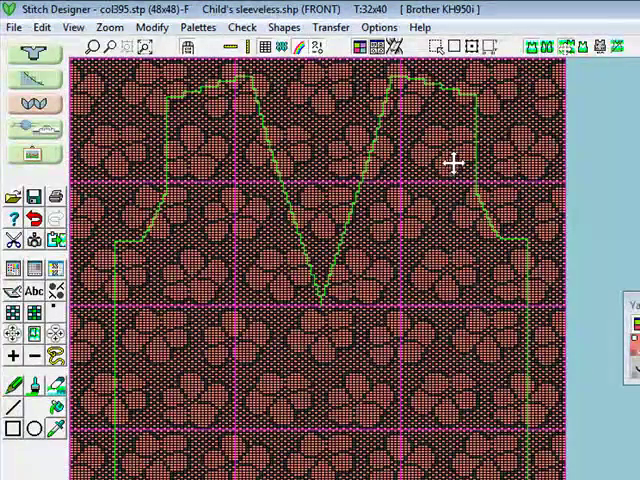
# Integrate the stitch pattern with the shape, trimming the chart to the front outline
pyautogui.click(583, 47)
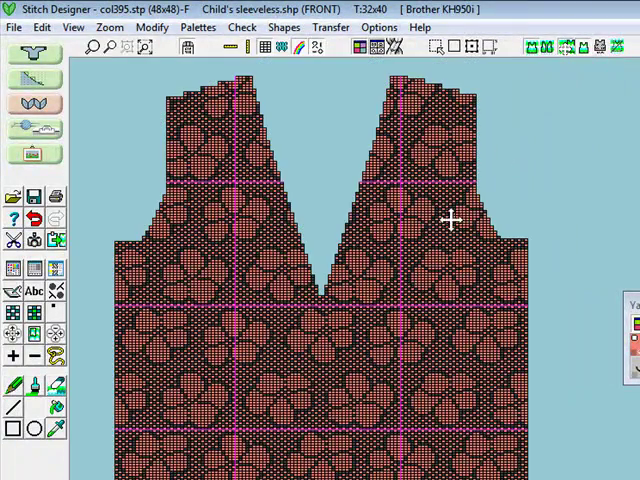
pyautogui.moveTo(398, 285)
pyautogui.mouseDown()
pyautogui.moveTo(381, 310)
pyautogui.moveTo(387, 291)
pyautogui.moveTo(340, 292)
pyautogui.moveTo(353, 293)
pyautogui.moveTo(354, 246)
pyautogui.mouseUp()
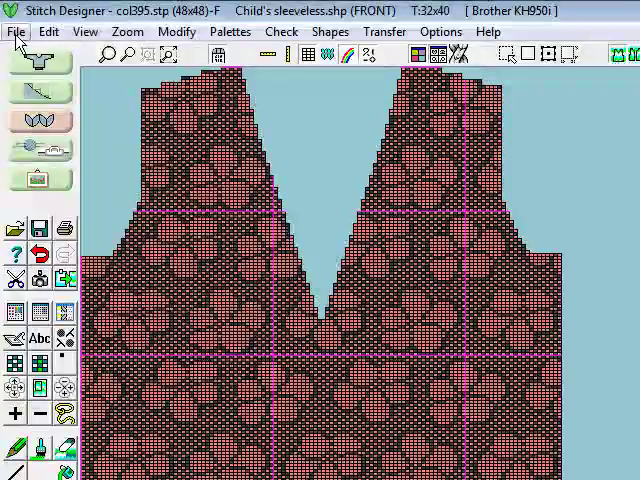
# Save the shaped front pattern under the new file name col395a
pyautogui.click(16, 33)
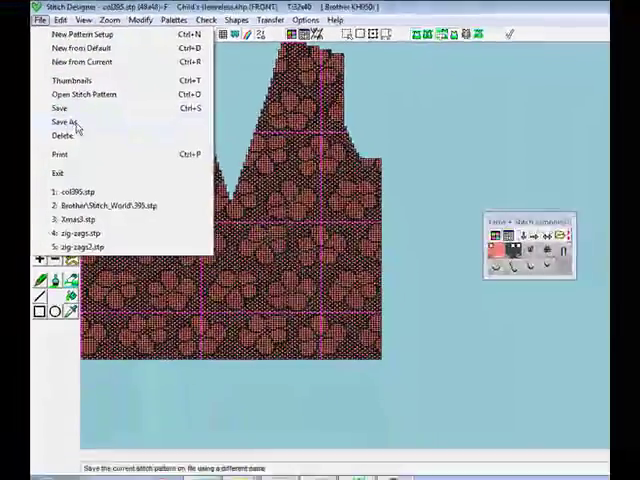
pyautogui.click(68, 141)
pyautogui.write('col395a')
pyautogui.click(414, 317)
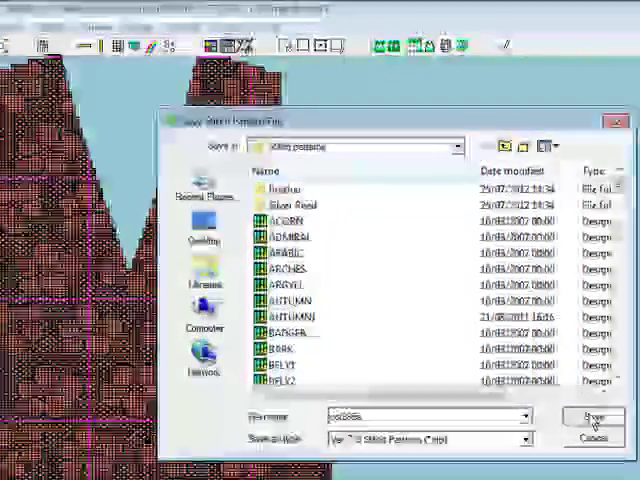
pyautogui.click(592, 418)
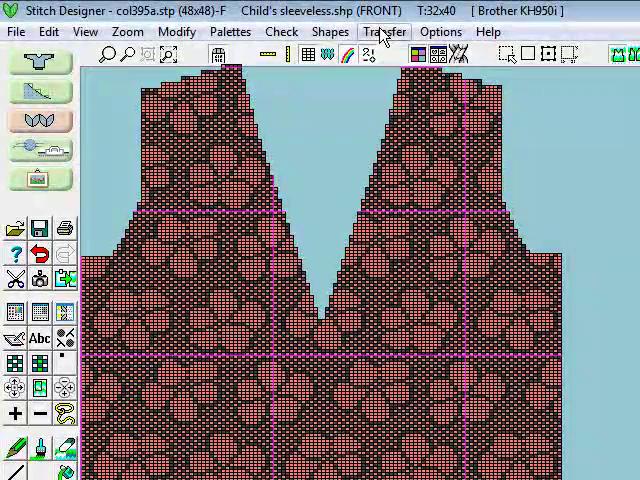
# Start a plain download with the Brother KH950i selected as the target machine
pyautogui.click(383, 32)
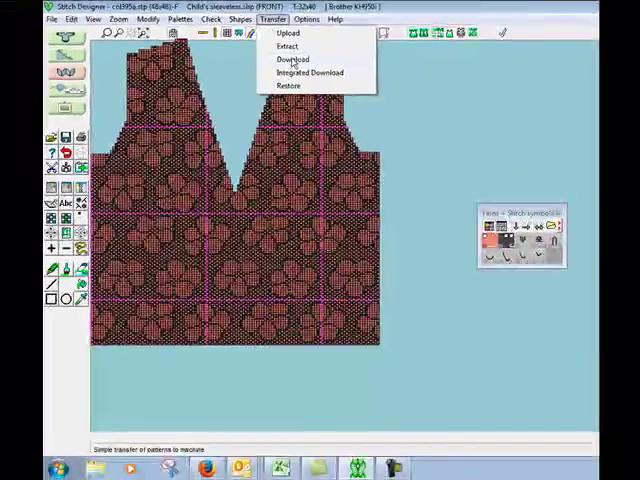
pyautogui.click(293, 60)
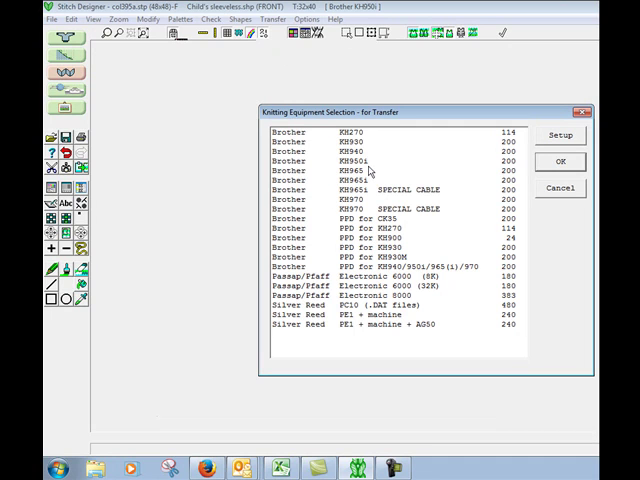
pyautogui.click(369, 171)
pyautogui.click(393, 163)
pyautogui.click(561, 164)
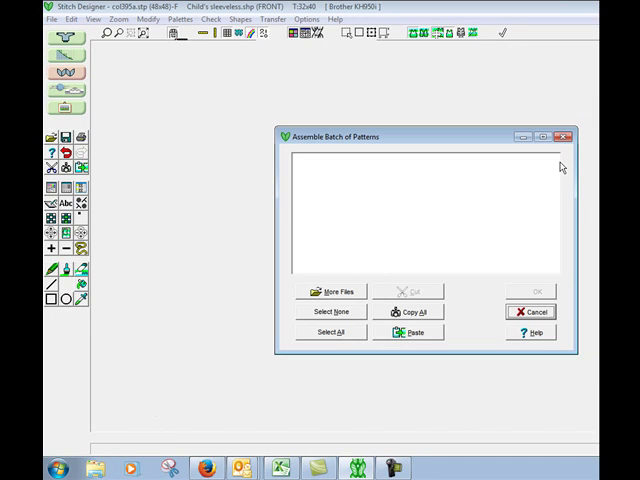
# Add col395a.stp to the download batch as pattern 901 and confirm the batch
pyautogui.click(343, 296)
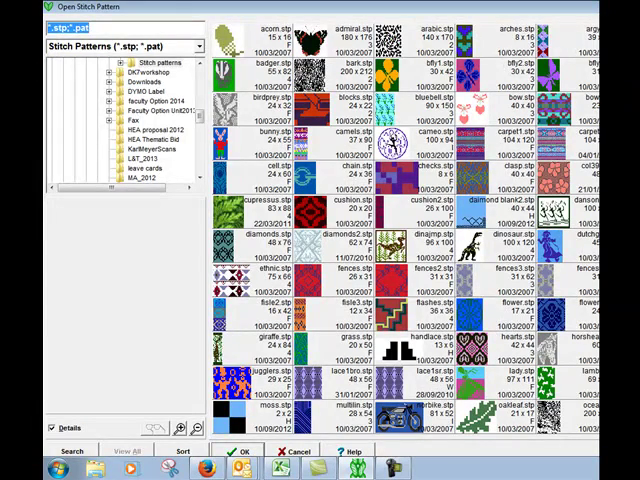
pyautogui.write('col395a.stp')
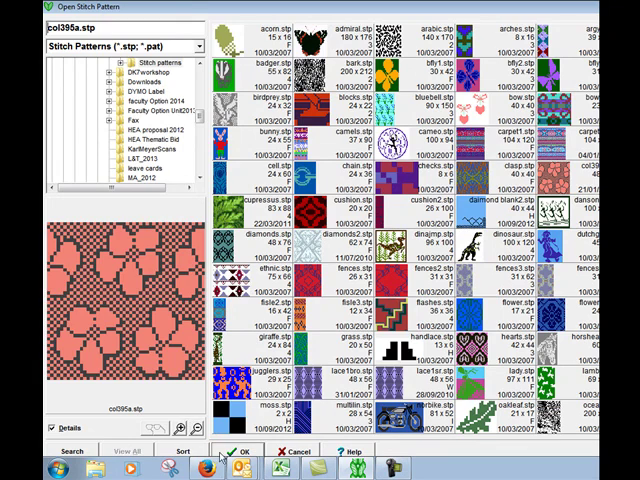
pyautogui.click(229, 452)
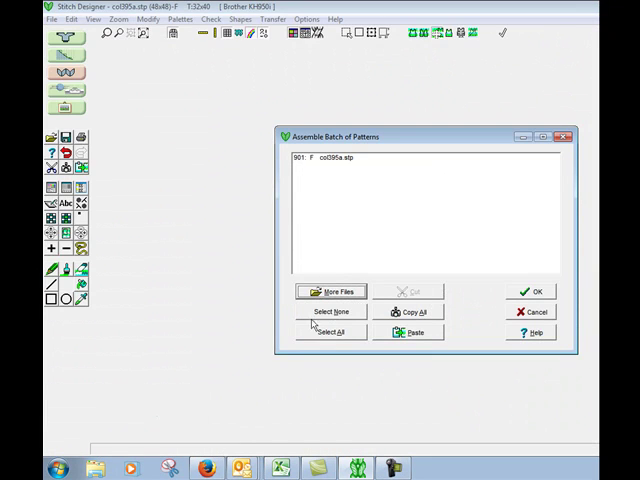
pyautogui.click(317, 160)
pyautogui.click(528, 295)
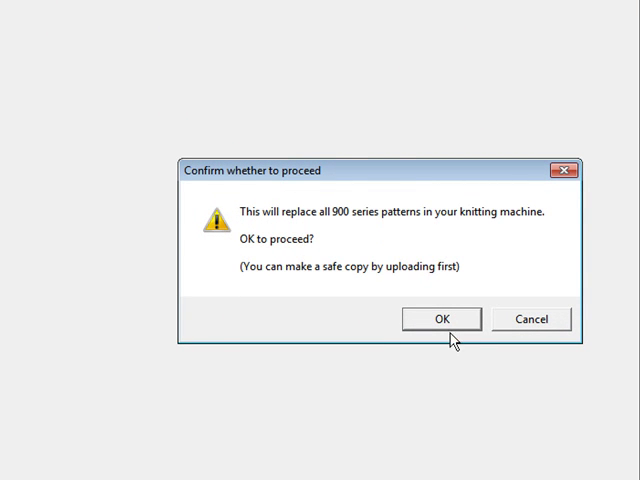
# Agree to replace the 900-series patterns and start the download to the machine
pyautogui.click(443, 320)
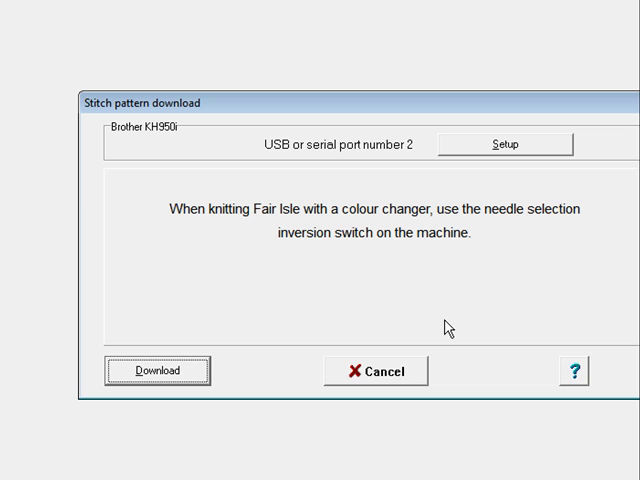
pyautogui.click(156, 378)
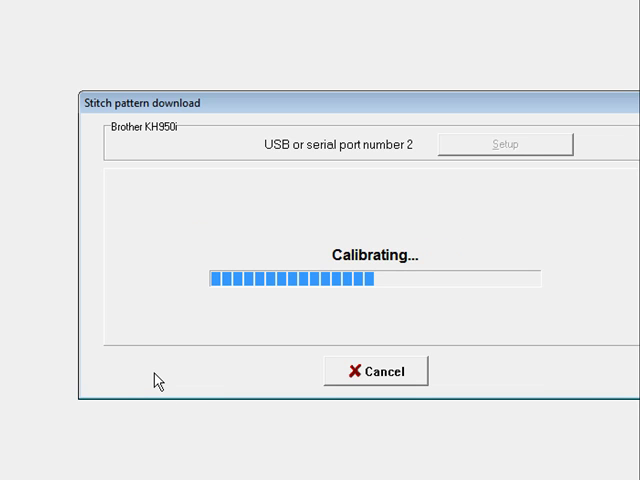